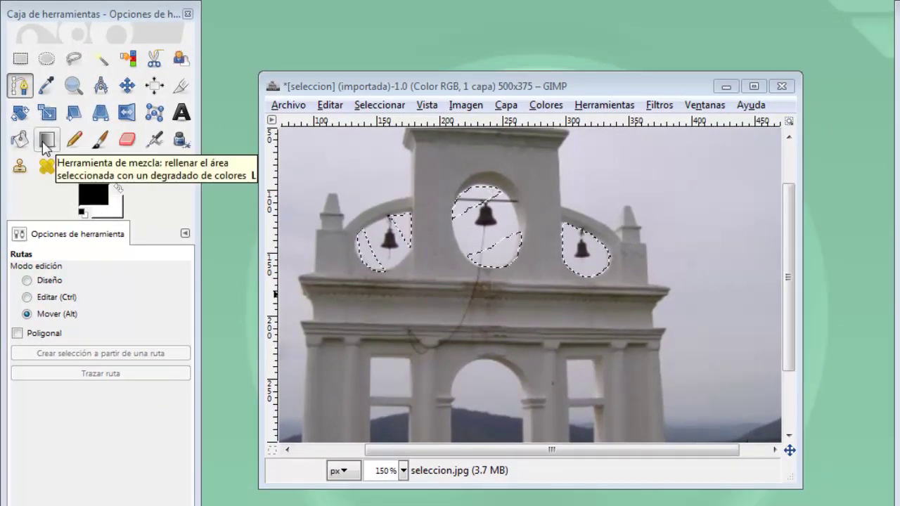
Select the Blend tool for foreground-to-background colour gradient fills.
left_click(45, 141)
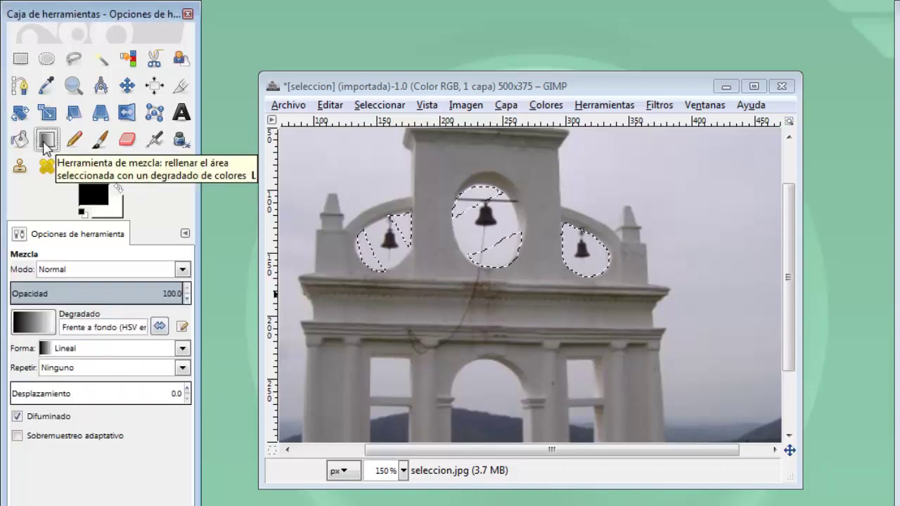
Create a new blank white 500×375 px image and move its window into view.
left_click(289, 105)
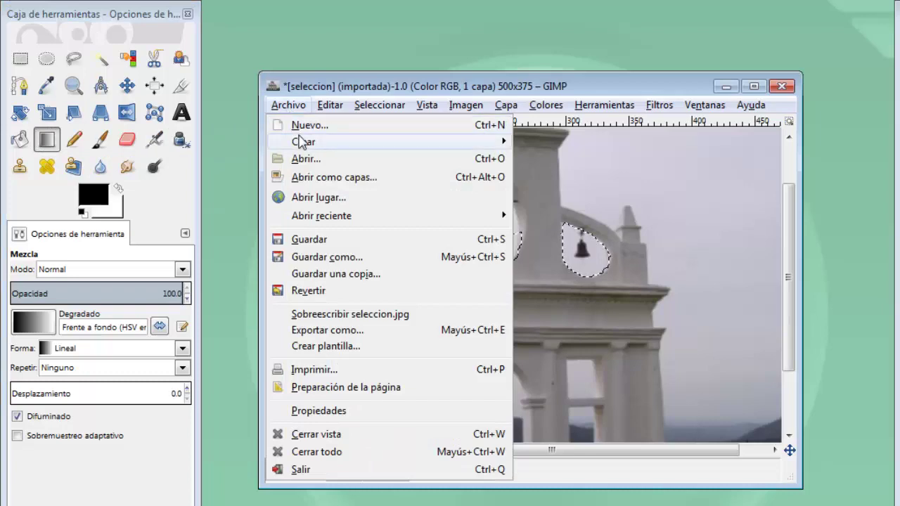
left_click(302, 126)
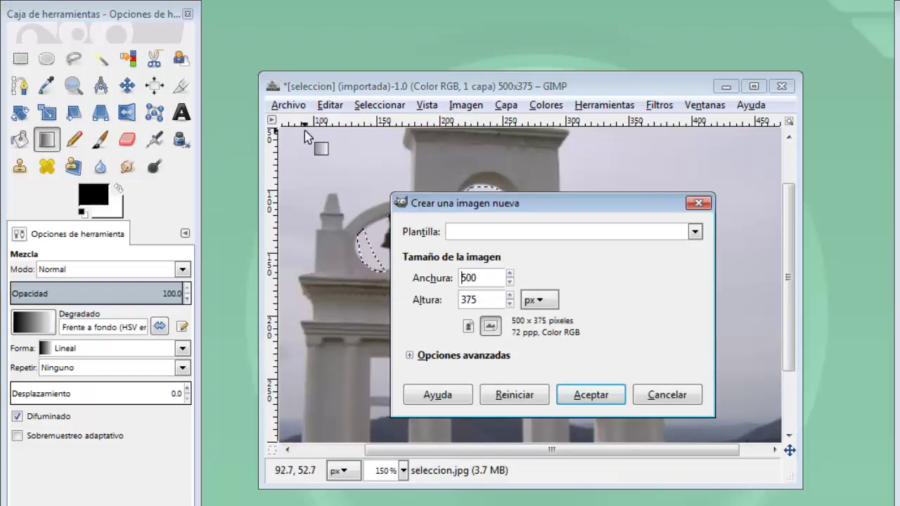
left_click(590, 394)
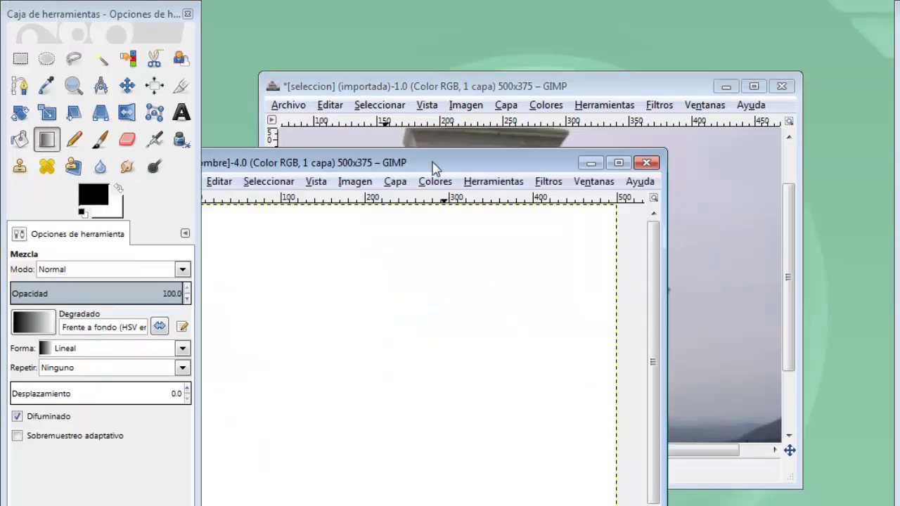
mouse_move(434, 165)
left_mouse_down()
mouse_move(490, 151)
mouse_move(558, 111)
left_mouse_up()
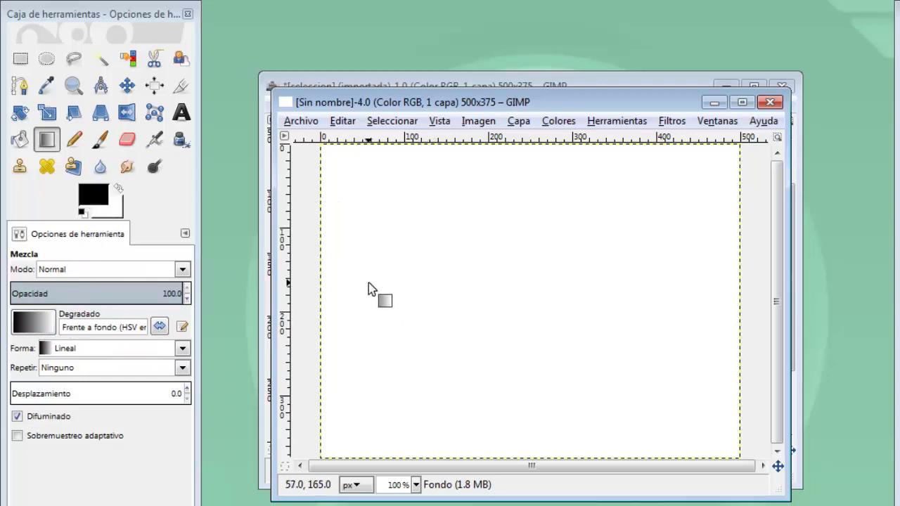
Fill the canvas with black-to-white linear gradients, ending with a short diagonal fade to black bottom-right.
mouse_move(368, 282)
left_mouse_down()
mouse_move(541, 292)
mouse_move(676, 283)
left_mouse_up()
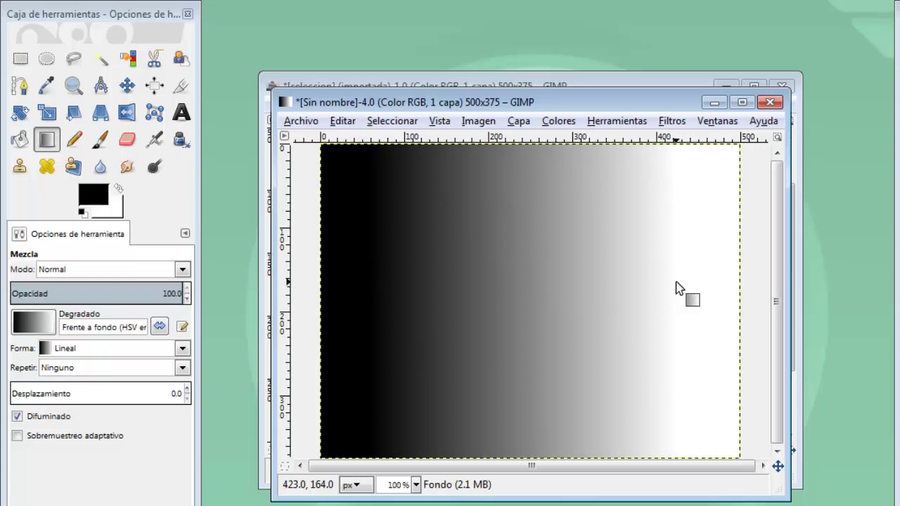
left_click_drag(481, 290, 526, 290)
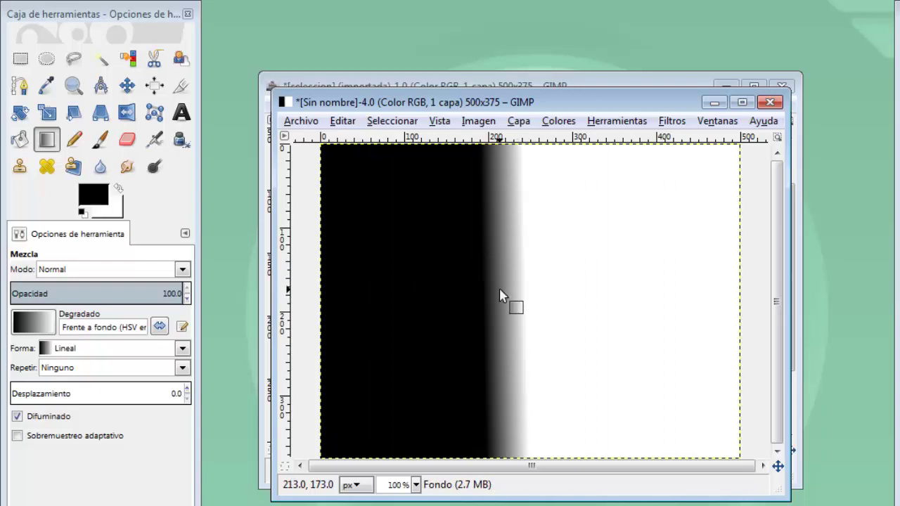
mouse_move(399, 232)
left_mouse_down()
mouse_move(546, 337)
mouse_move(699, 424)
mouse_move(647, 389)
left_mouse_up()
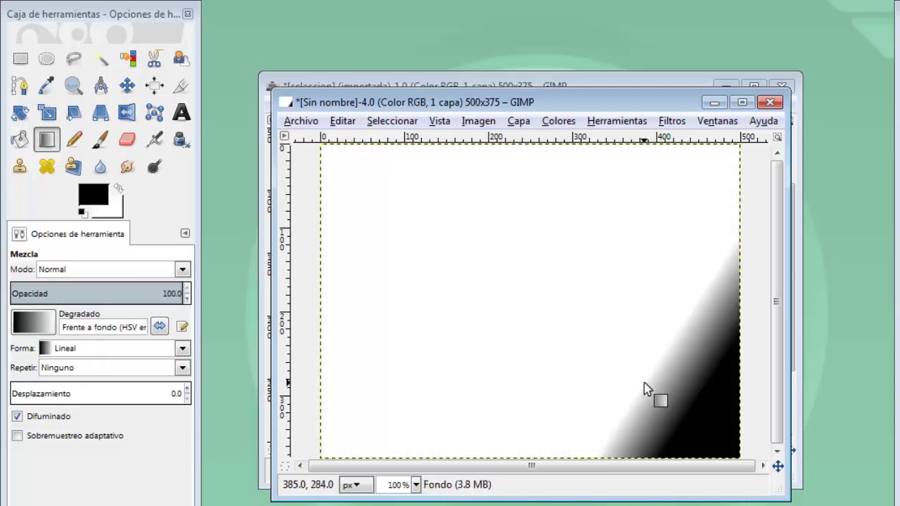
Pick the Tropical Colors gradient and fill the canvas with it as linear colour bands.
left_click(26, 336)
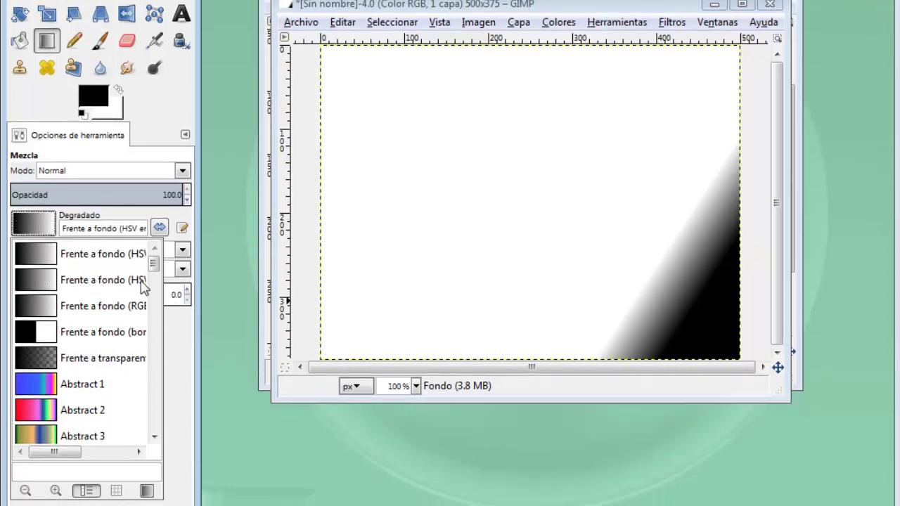
scroll(155, 281, "down", 3)
scroll(154, 293, "down", 10)
scroll(155, 293, "down", 10)
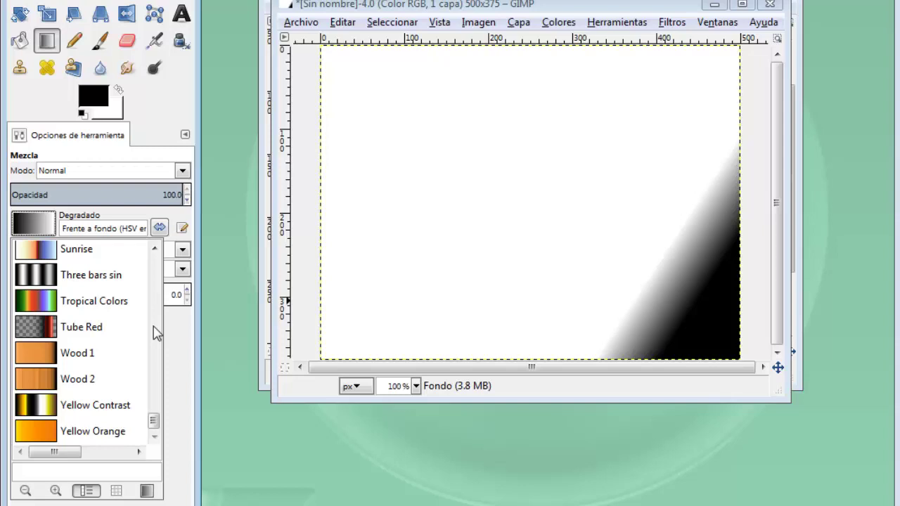
left_click(49, 303)
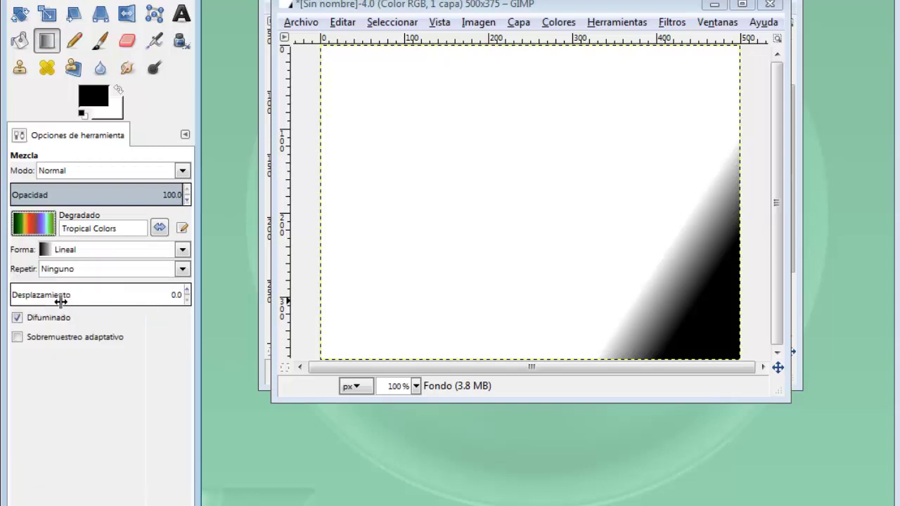
left_click_drag(343, 242, 539, 257)
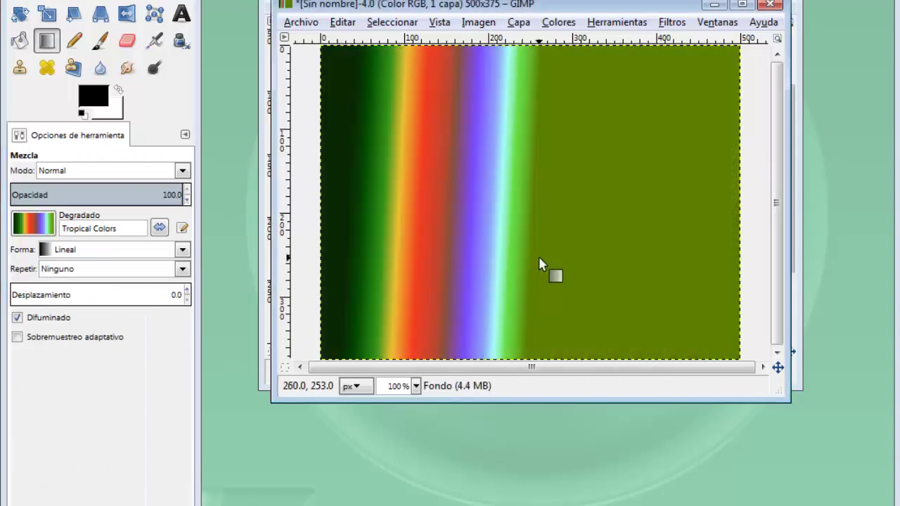
left_click(183, 251)
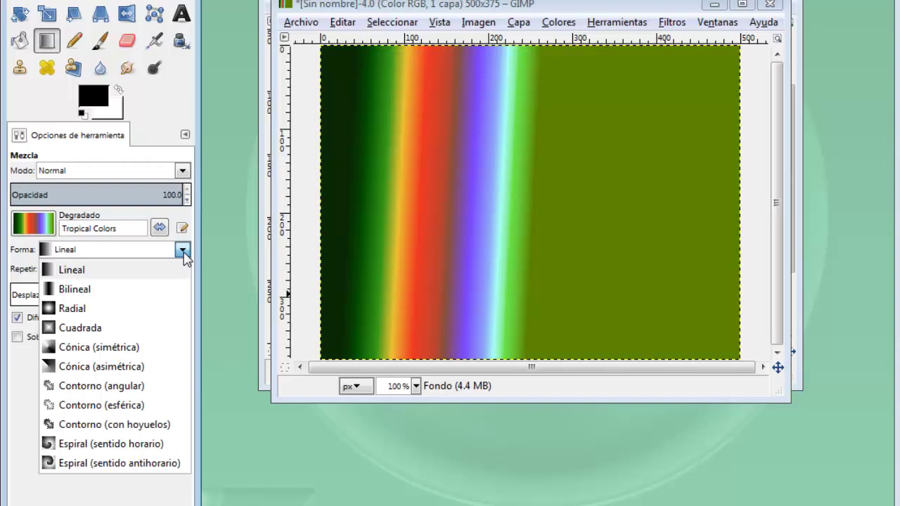
Fill the canvas with a bilinear, then a radial Tropical Colors gradient.
left_click(74, 289)
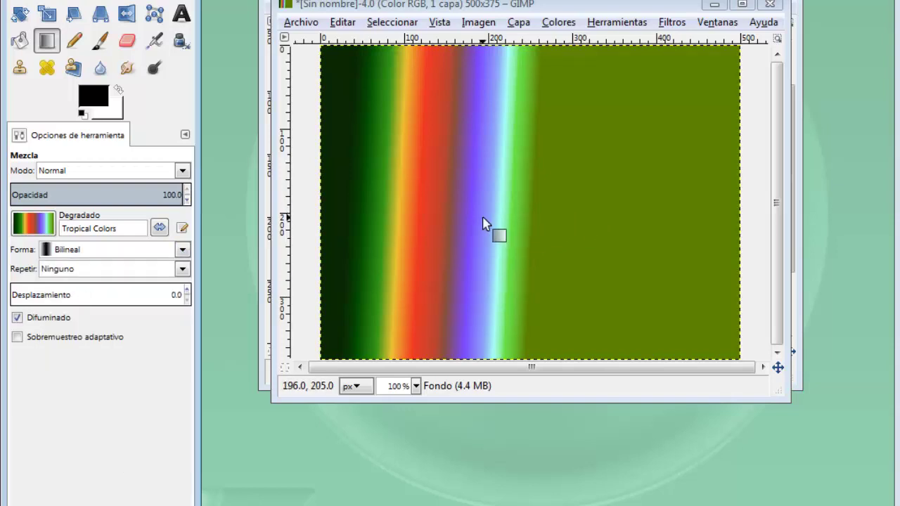
left_click_drag(486, 227, 576, 198)
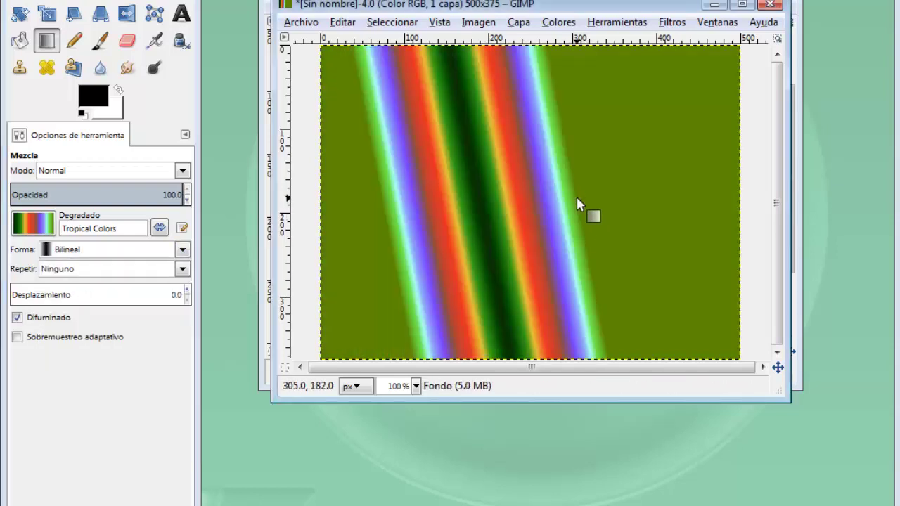
left_click(182, 249)
left_click(132, 309)
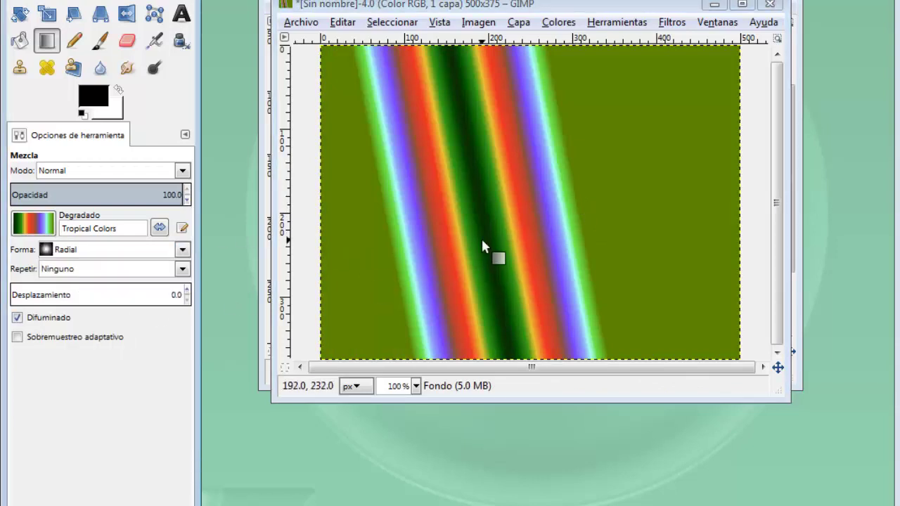
left_click_drag(485, 220, 569, 194)
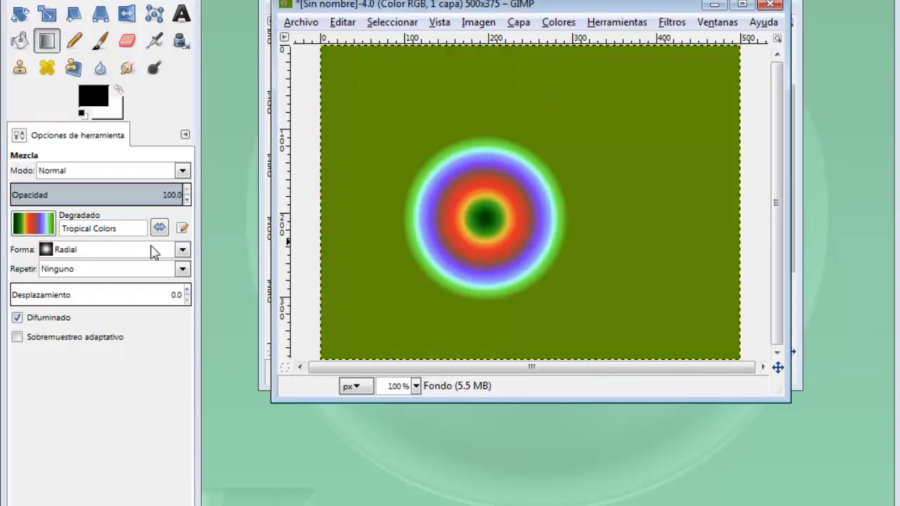
Fill the canvas with a square, then a symmetric conical Tropical Colors gradient from the centre.
left_click(158, 251)
left_click(130, 328)
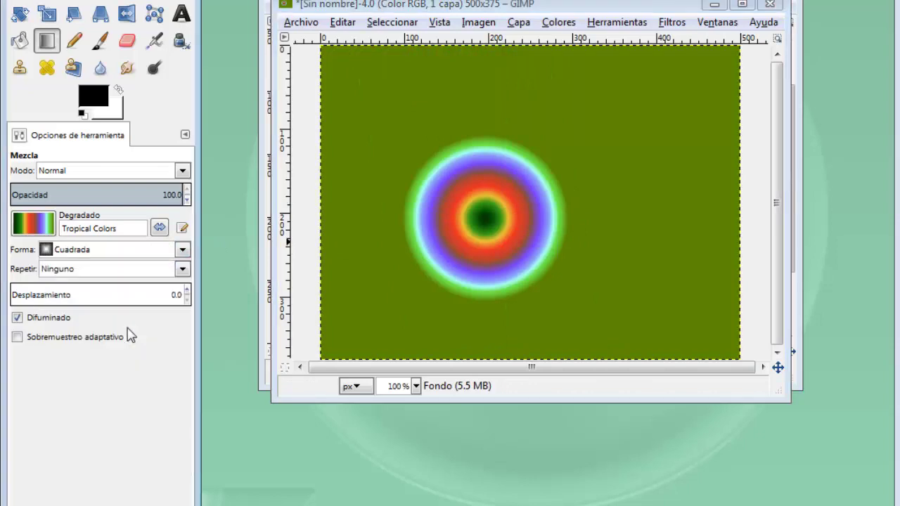
mouse_move(492, 197)
left_mouse_down()
mouse_move(594, 169)
mouse_move(621, 176)
left_mouse_up()
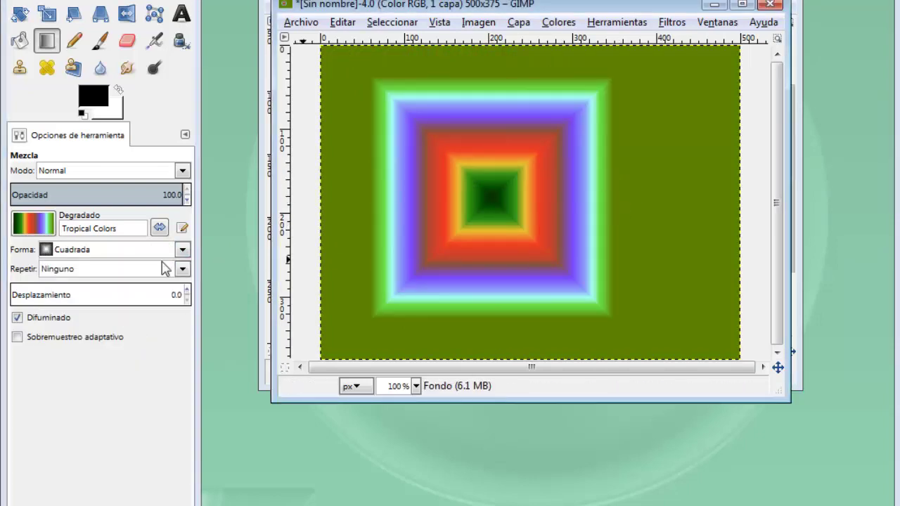
left_click(140, 250)
left_click(105, 347)
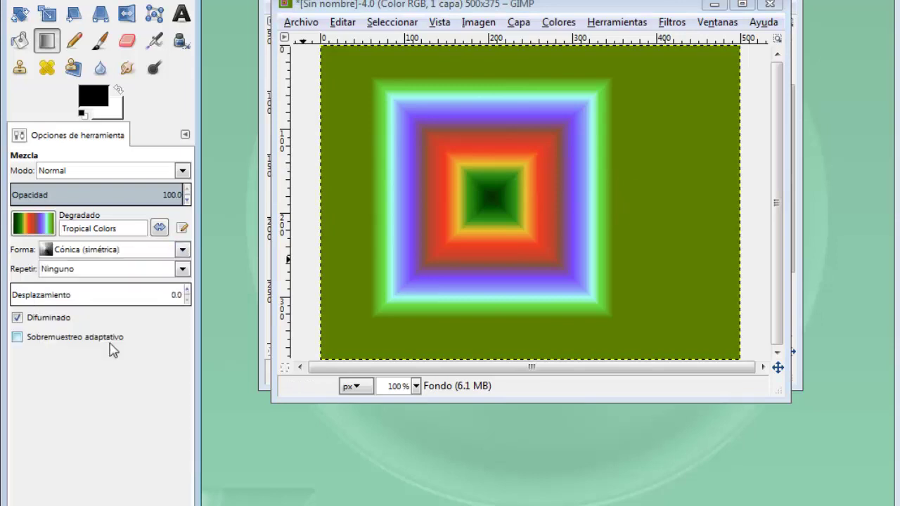
left_click_drag(506, 184, 587, 204)
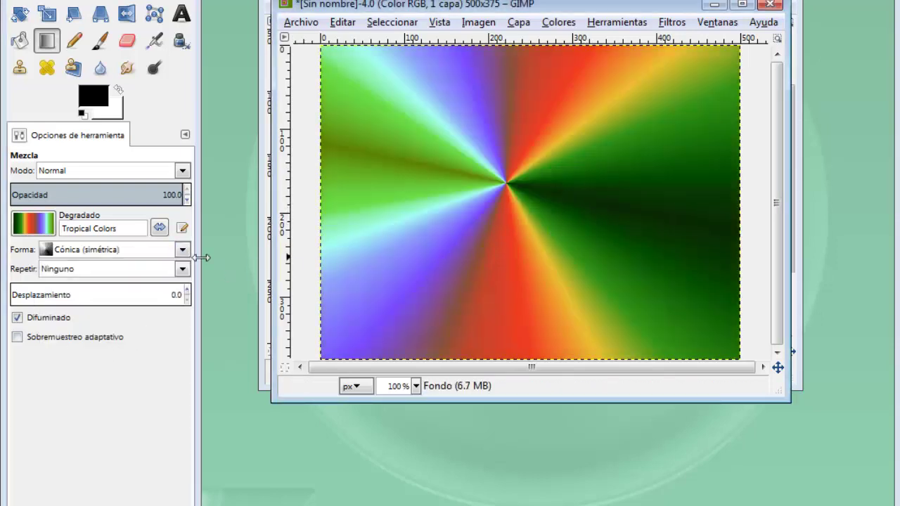
left_click(120, 250)
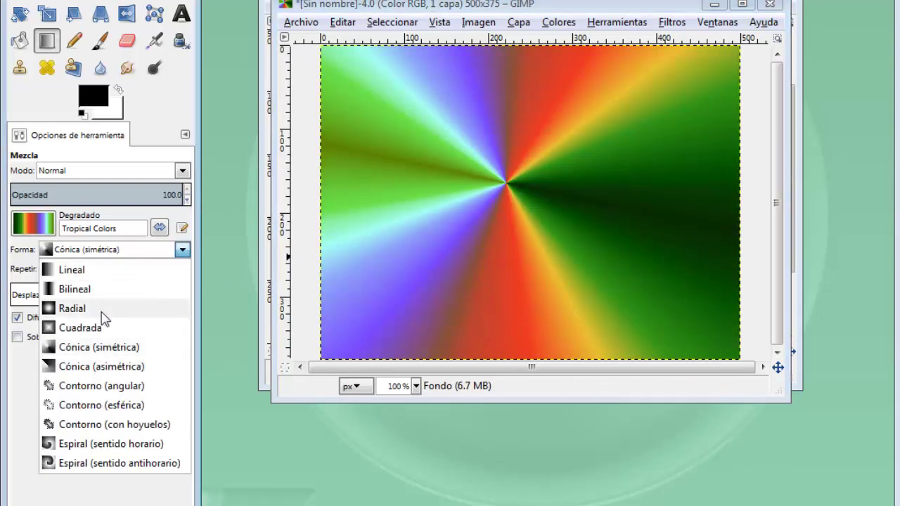
Redraw the canvas as an asymmetric conical, then a clockwise spiral gradient.
left_click(99, 366)
left_click_drag(506, 181, 603, 151)
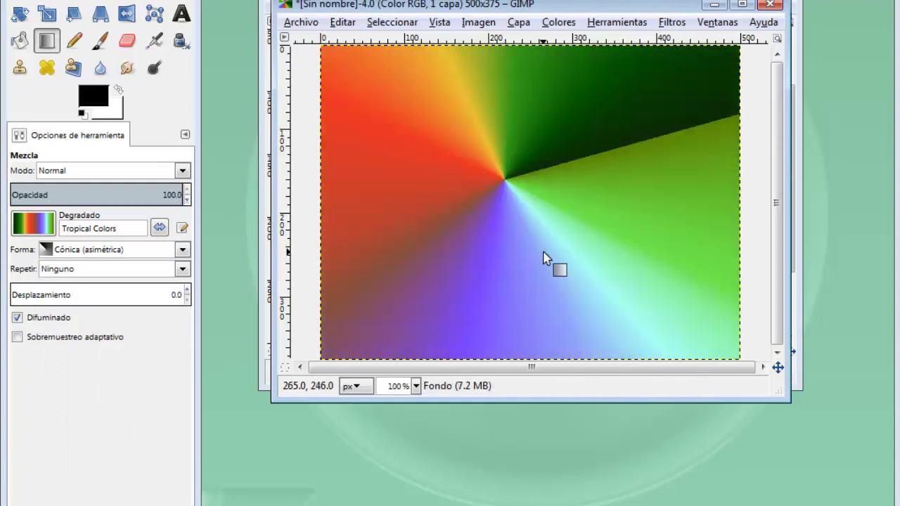
left_click(181, 251)
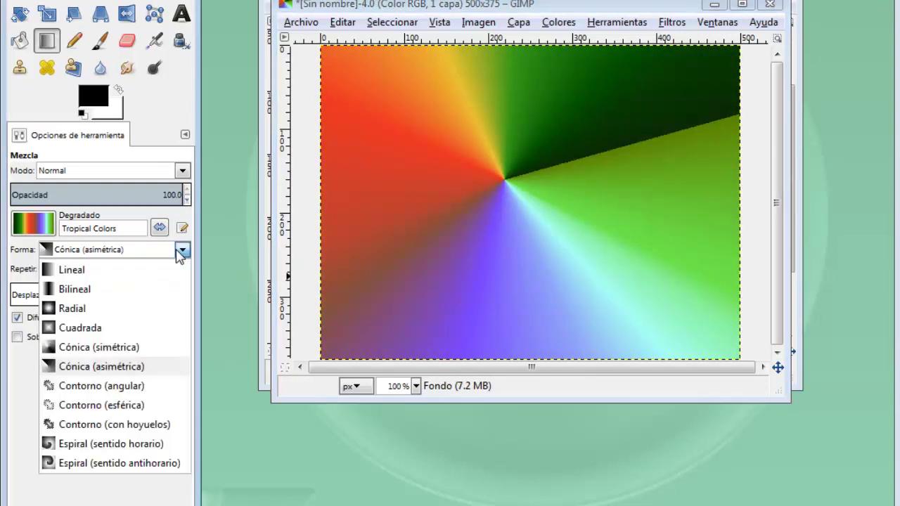
left_click(114, 455)
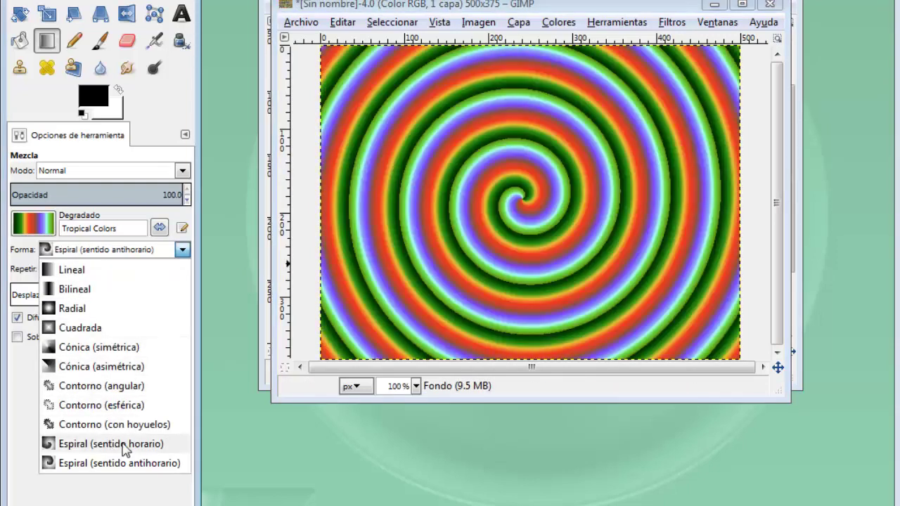
left_click(124, 443)
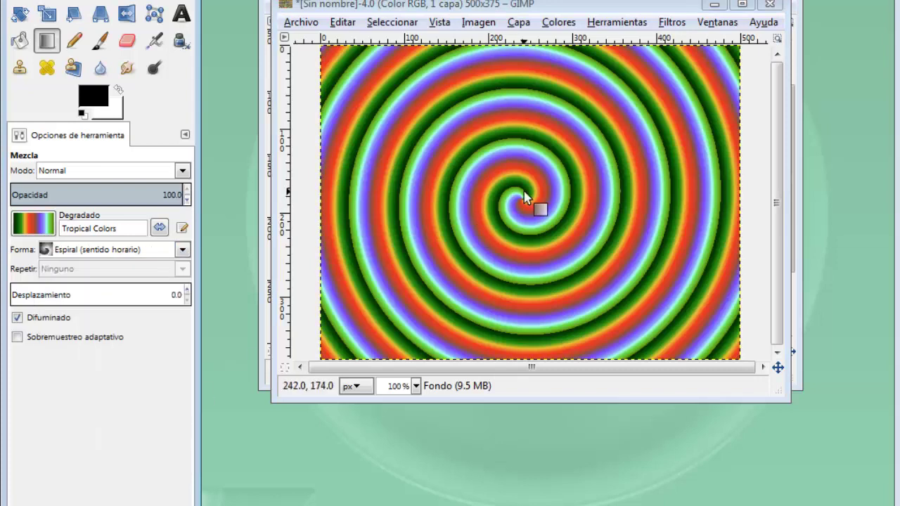
left_click_drag(525, 196, 578, 191)
left_click_drag(514, 204, 565, 202)
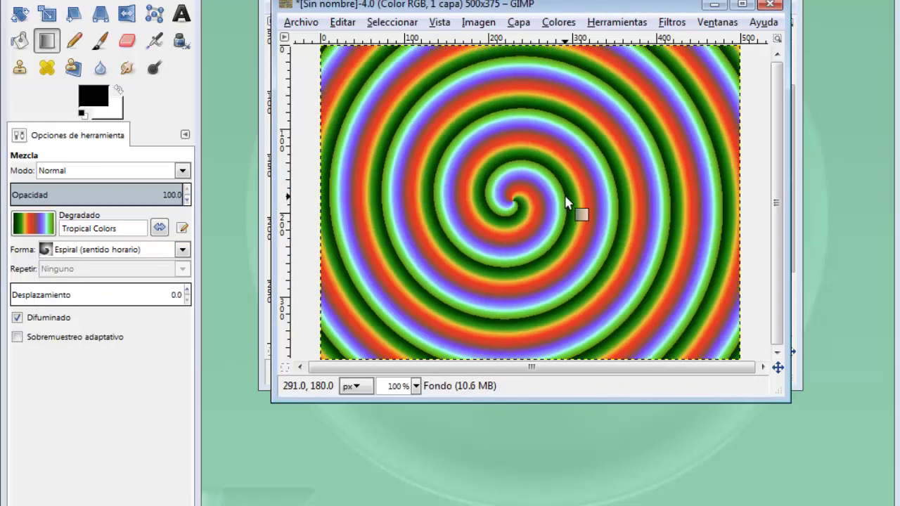
Redraw it as a counter-clockwise spiral, then fill the whole canvas with black foreground colour.
left_click(162, 252)
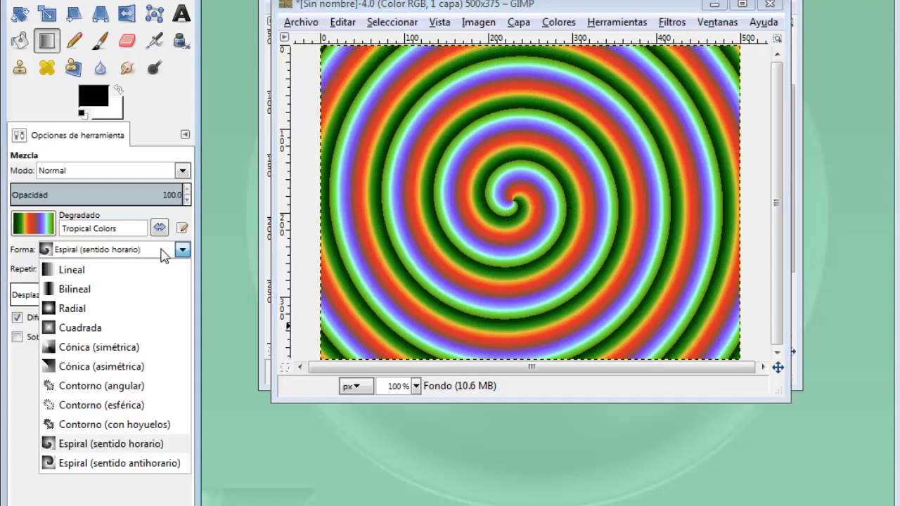
left_click(125, 469)
left_click_drag(508, 199, 596, 210)
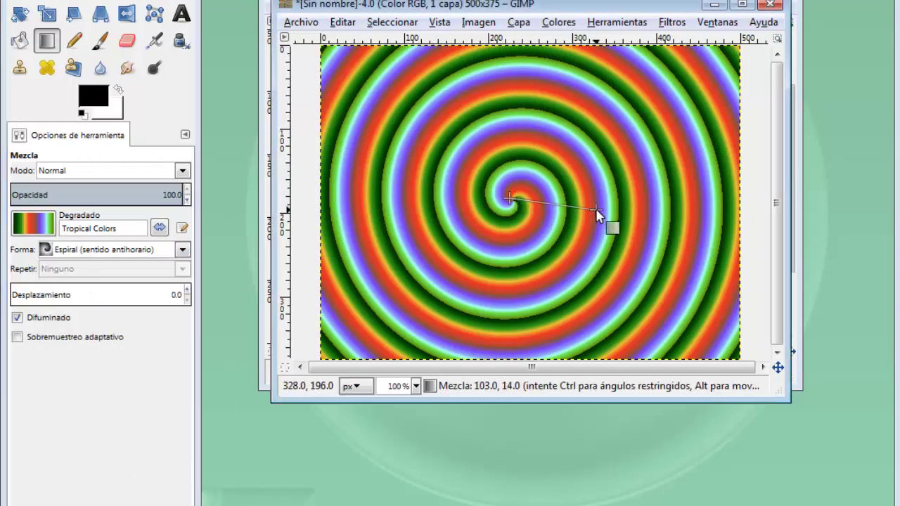
left_click_drag(528, 211, 568, 205)
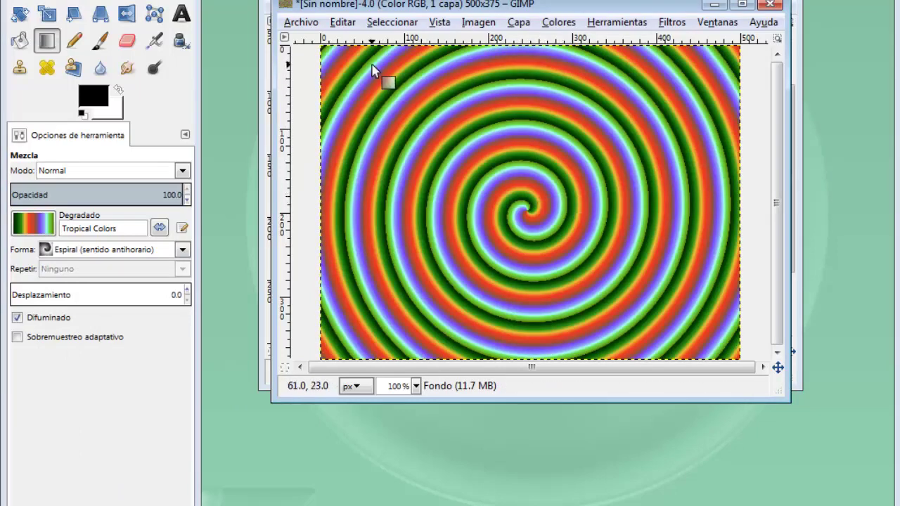
left_click(343, 23)
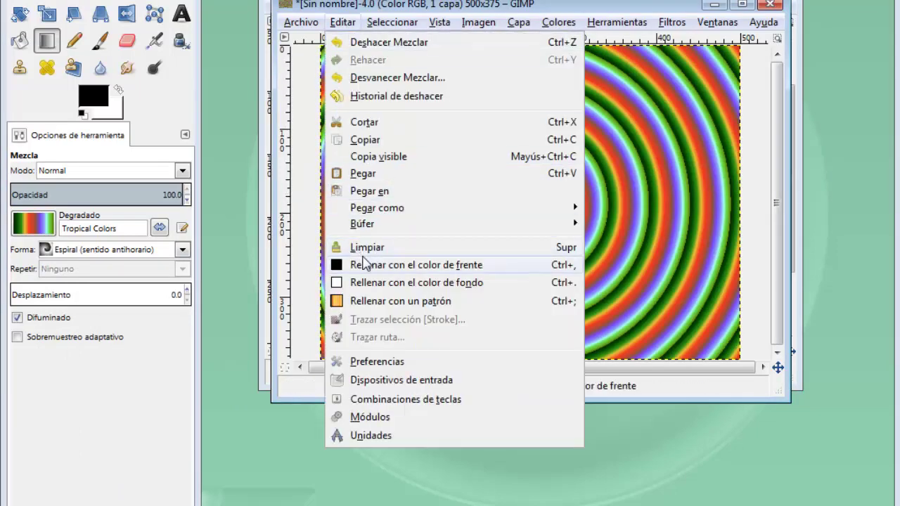
left_click(365, 265)
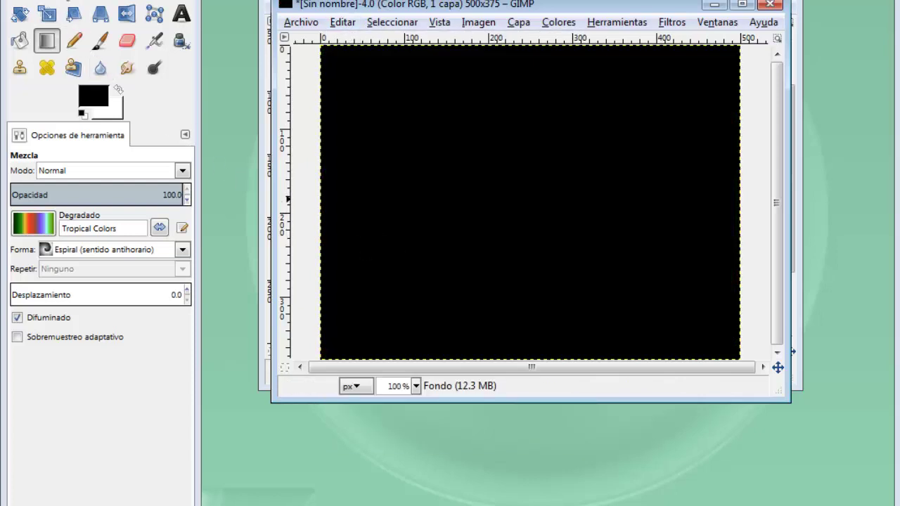
Trace a freehand arch-shaped selection on the black canvas with the Free Select tool.
key("f")
left_click(387, 250)
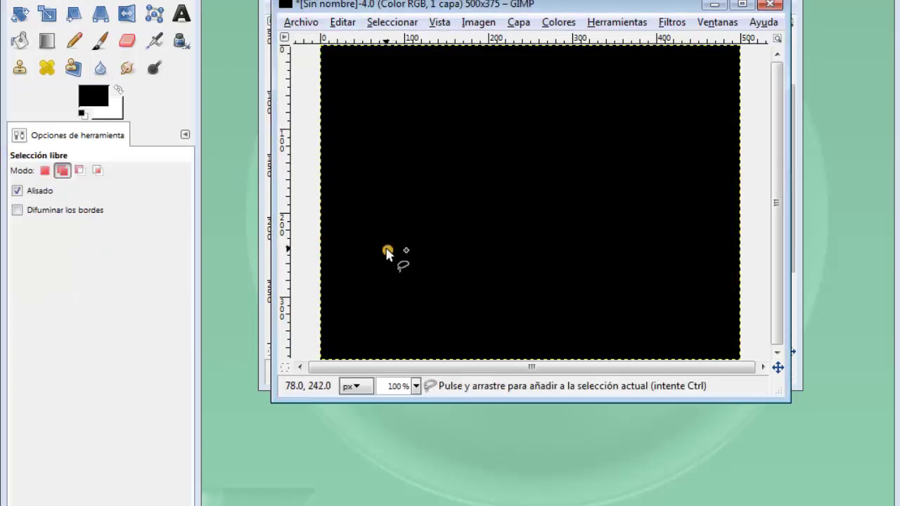
left_click(386, 220)
mouse_move(444, 160)
left_mouse_down()
mouse_move(553, 86)
mouse_move(666, 160)
mouse_move(600, 285)
mouse_move(567, 155)
mouse_move(479, 343)
mouse_move(452, 224)
mouse_move(414, 339)
mouse_move(362, 279)
mouse_move(386, 253)
left_mouse_up()
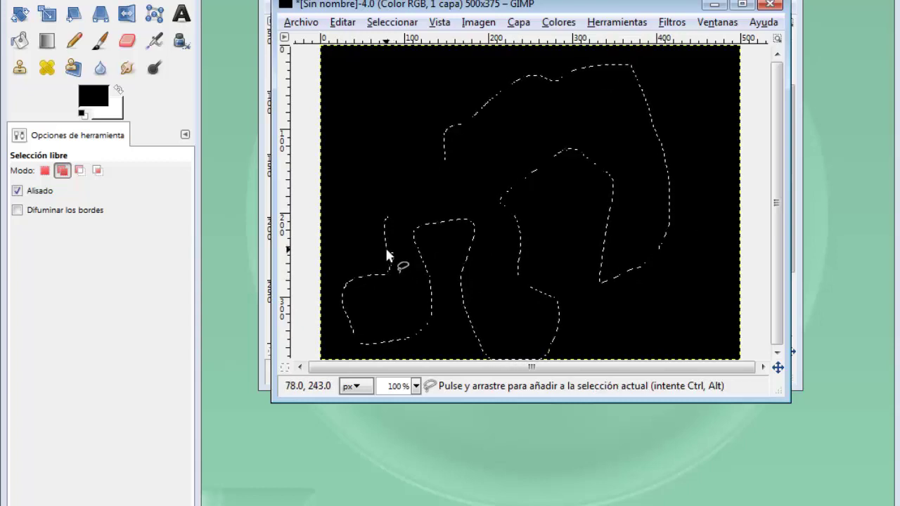
left_click(46, 40)
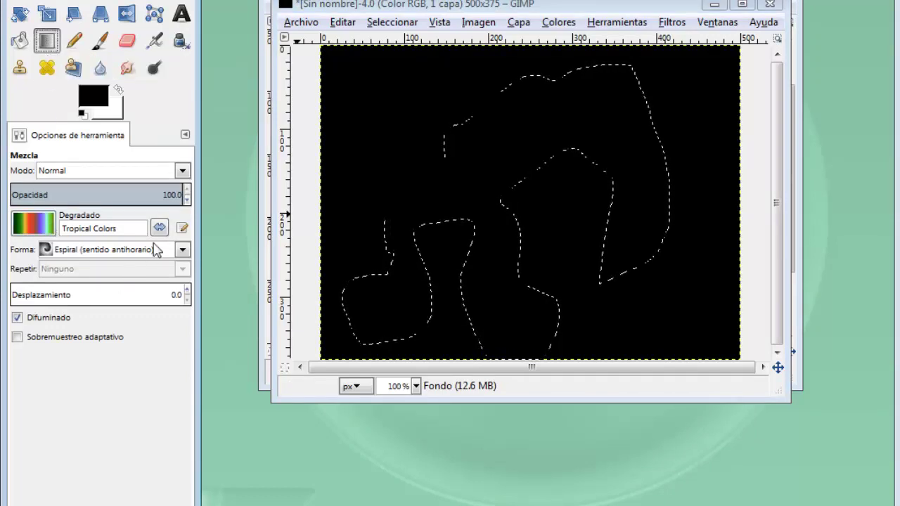
Fill the selection with angular, spherical, then dimpled contour Tropical Colors gradients.
left_click(182, 250)
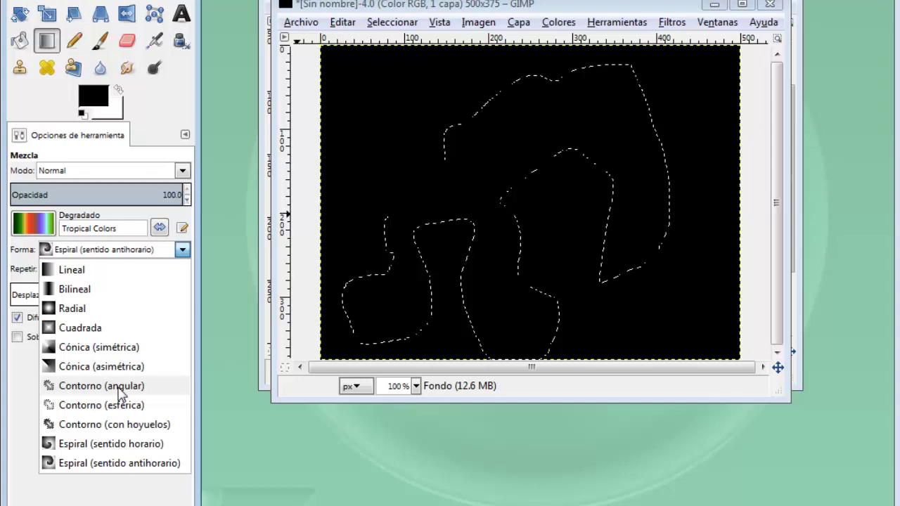
left_click(119, 391)
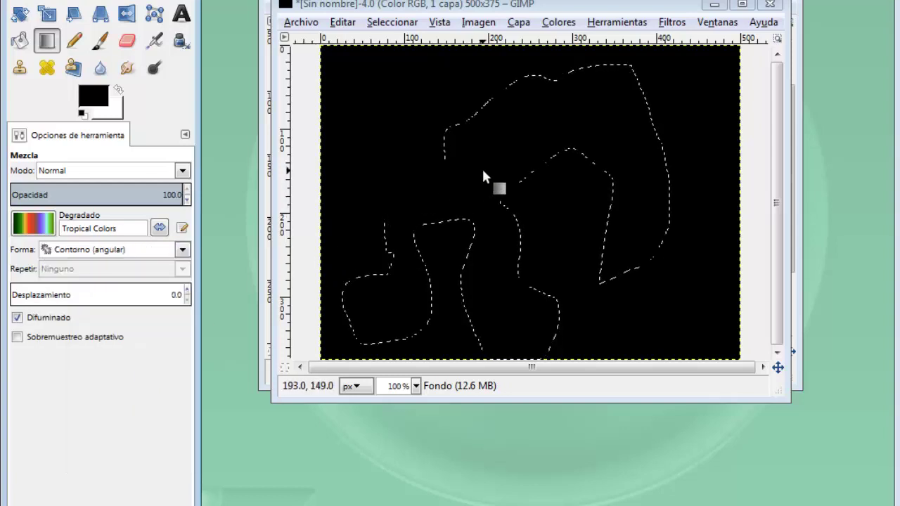
left_click_drag(486, 177, 483, 171)
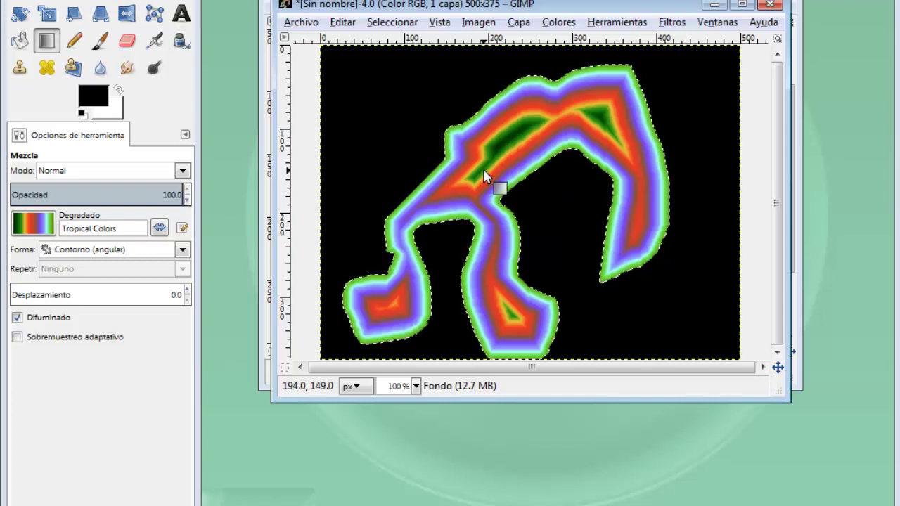
left_click(182, 251)
left_click(101, 405)
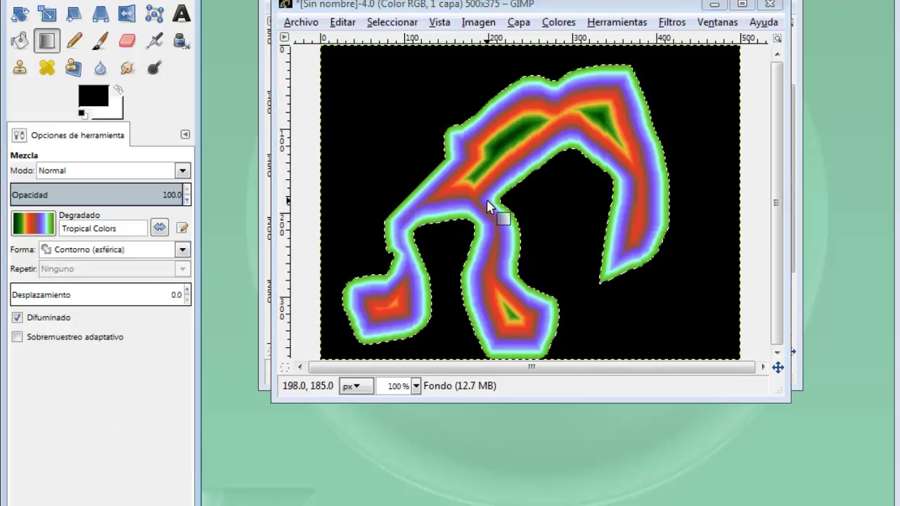
left_click_drag(477, 174, 517, 137)
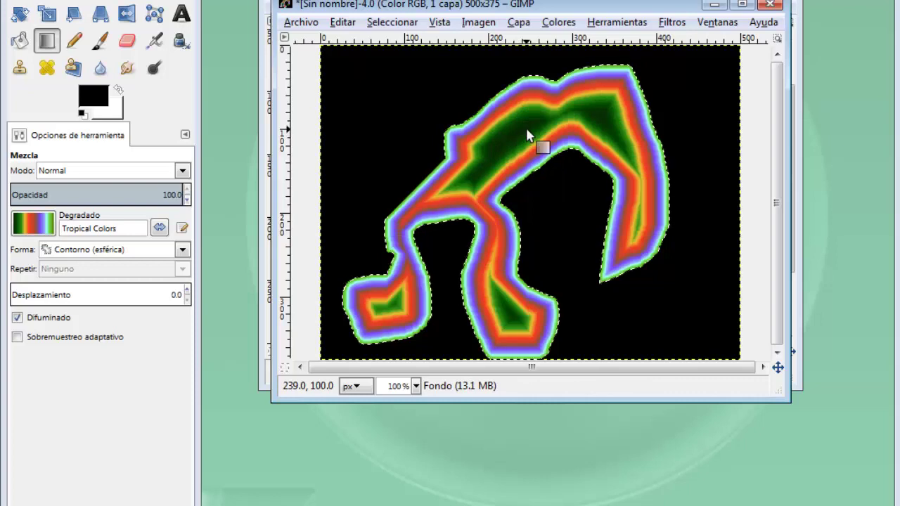
left_click(182, 250)
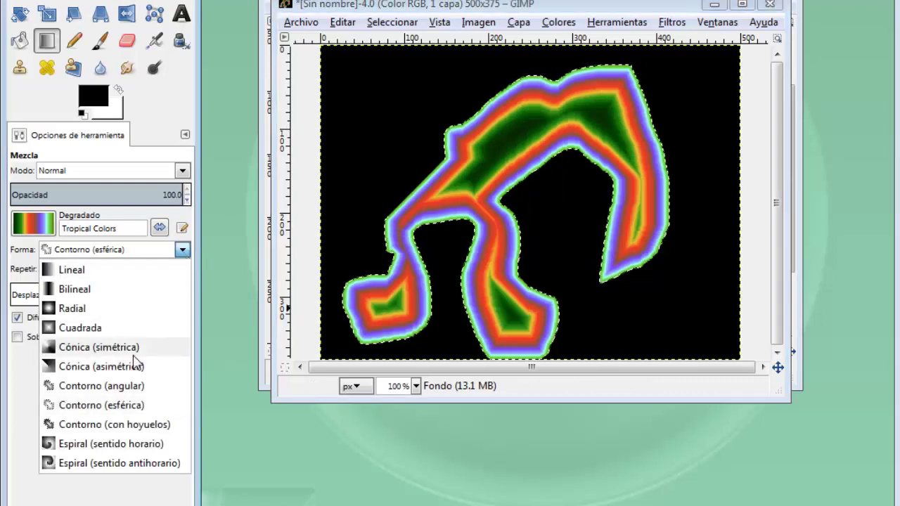
left_click(166, 424)
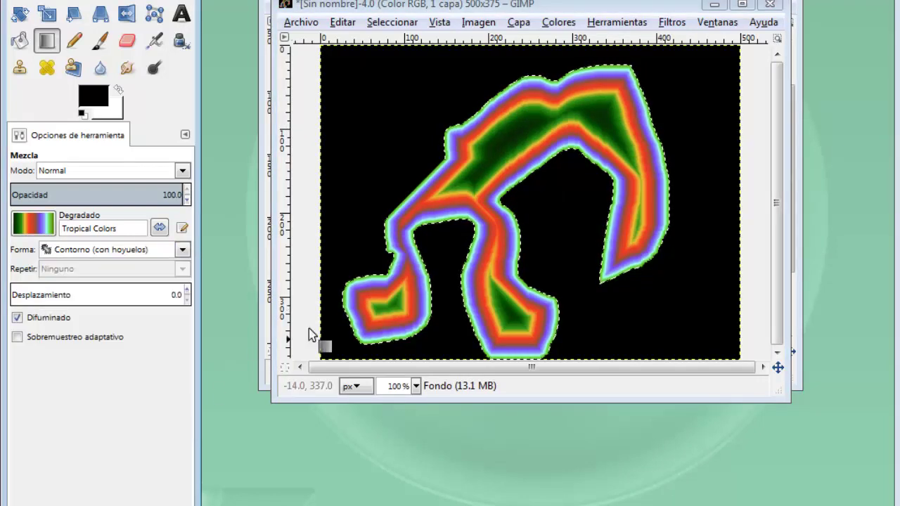
left_click_drag(479, 163, 496, 154)
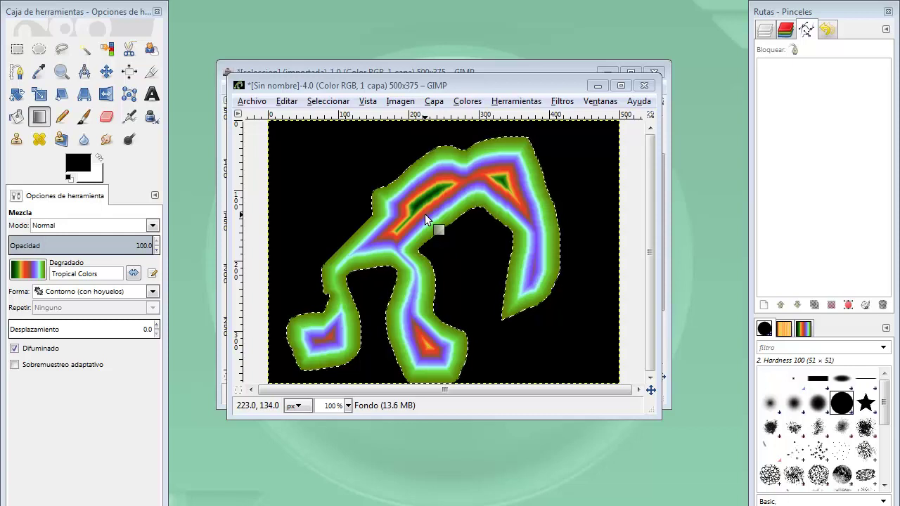
Close the demo image discarding changes, deselect all on the bell photo, and zoom to 100%.
left_click(644, 85)
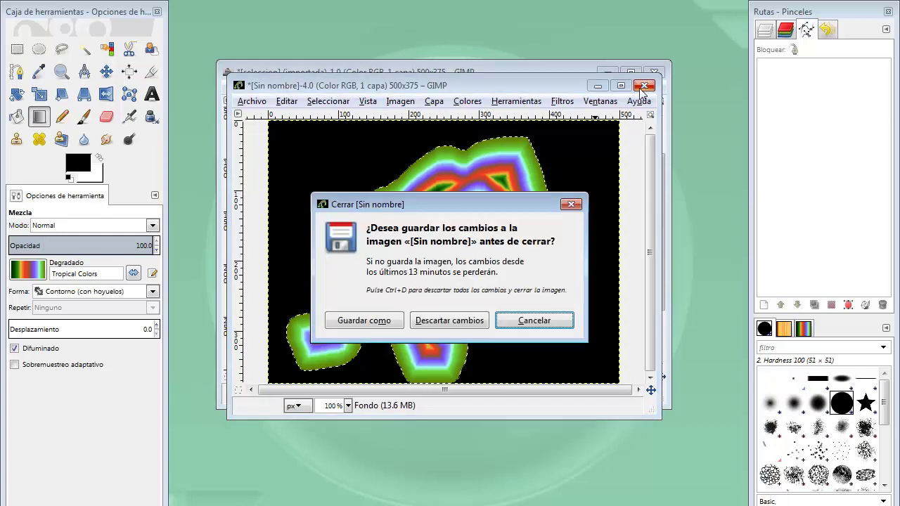
left_click(447, 320)
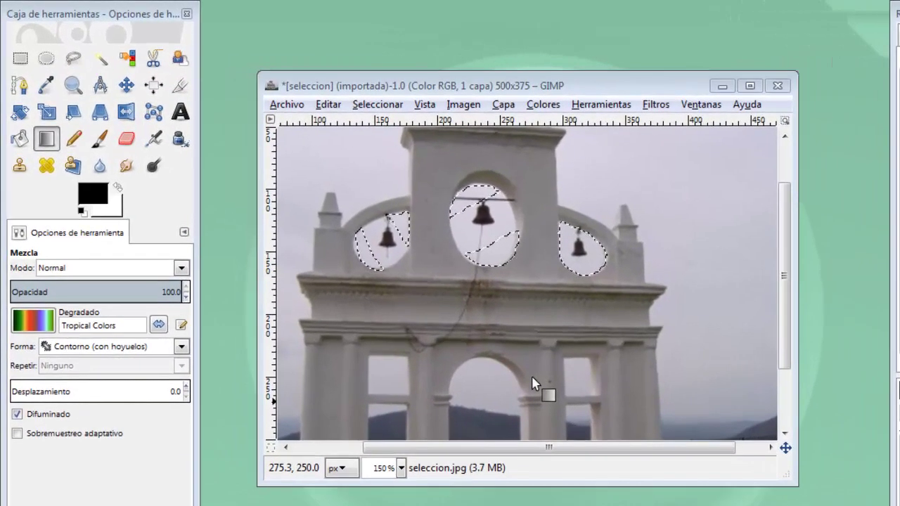
left_click(377, 104)
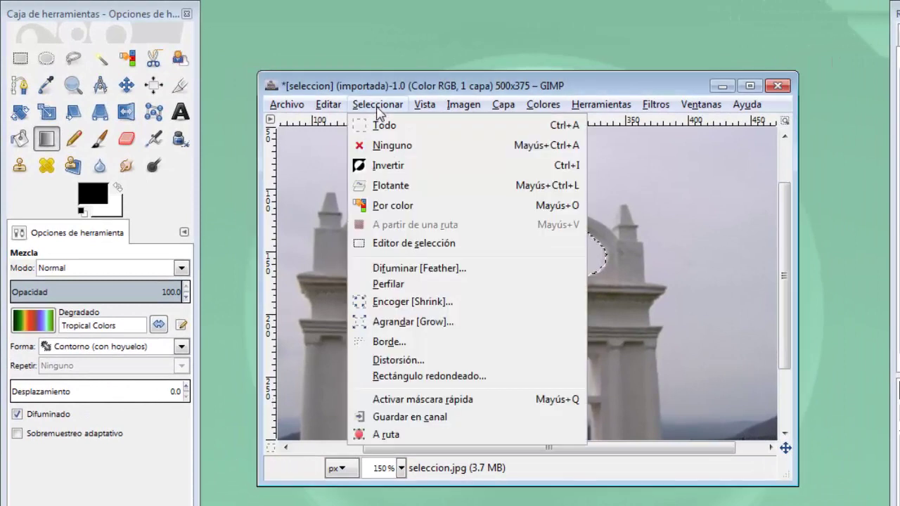
left_click(376, 148)
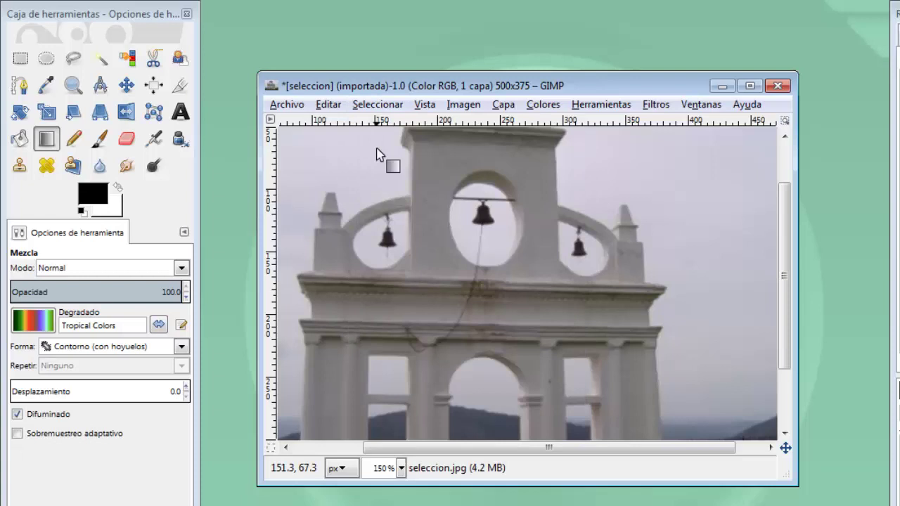
key("1")
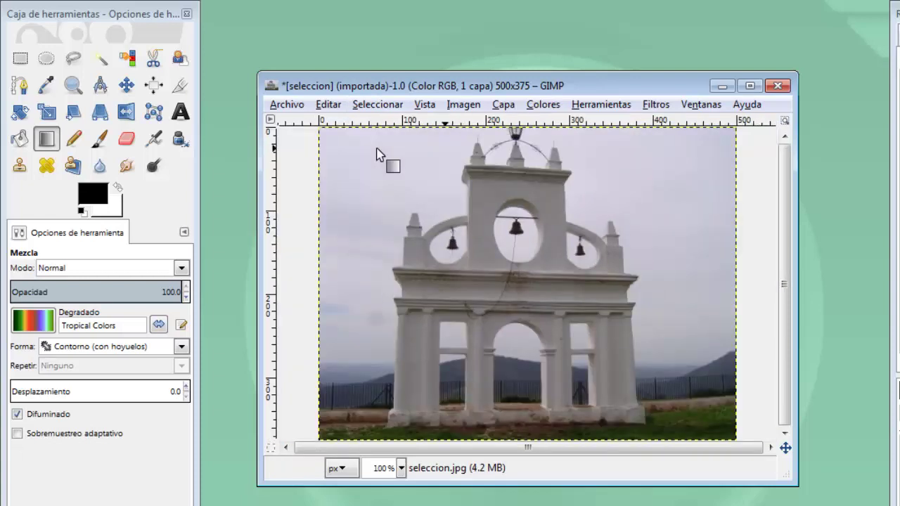
Turn on Quick Mask and choose the black-to-white foreground-to-background (HSV) gradient.
left_click(271, 448)
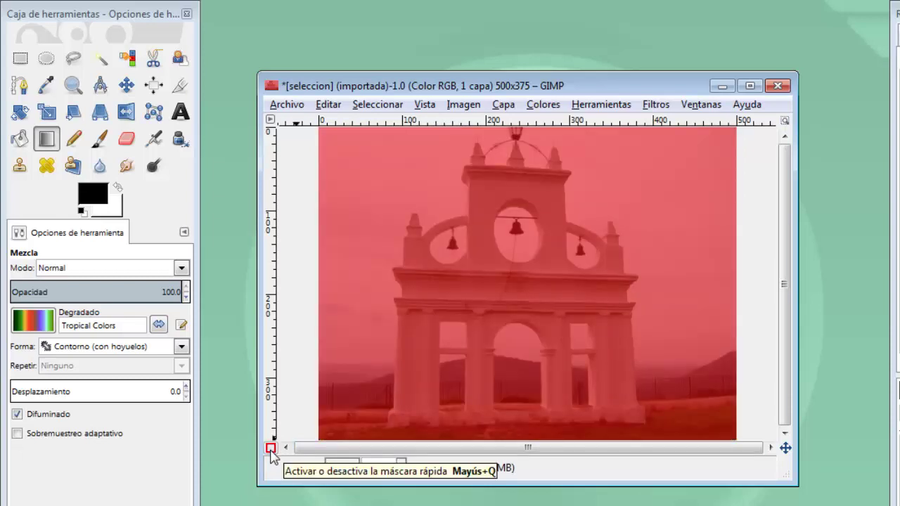
left_click(44, 143)
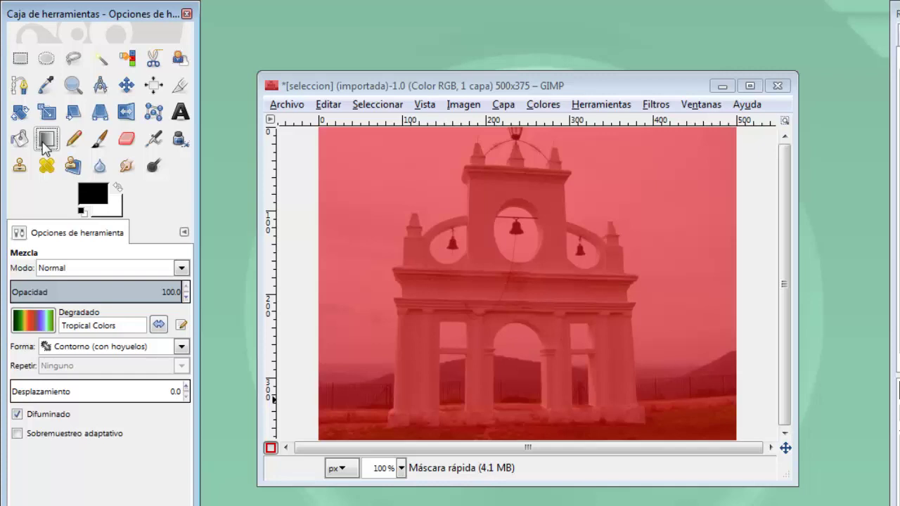
left_click(40, 324)
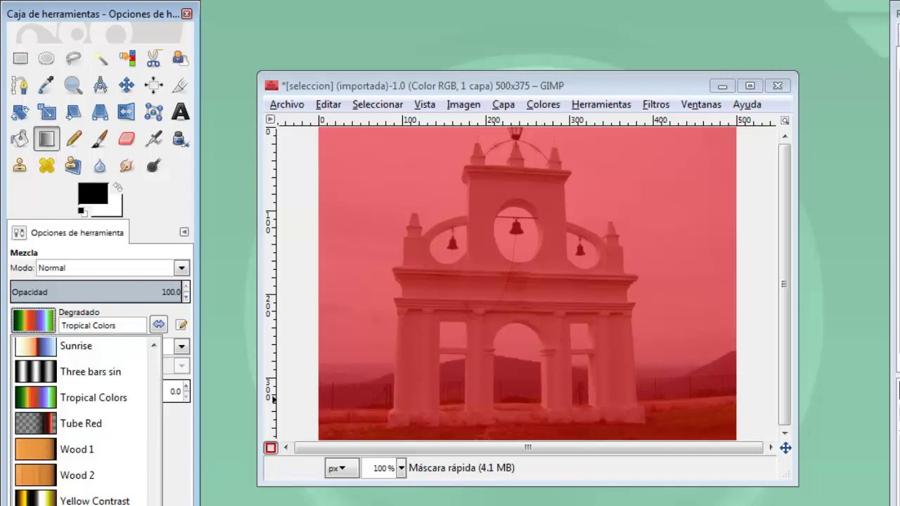
left_click_drag(152, 485, 153, 348)
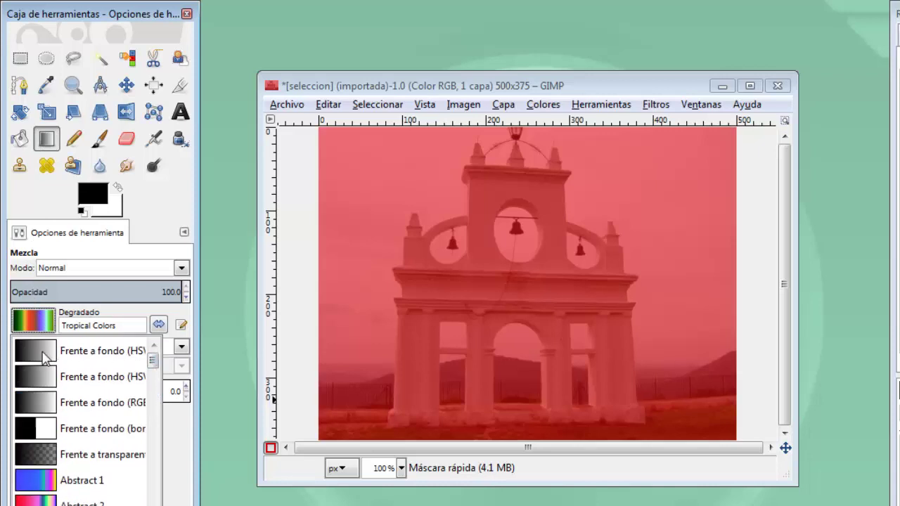
left_click(44, 357)
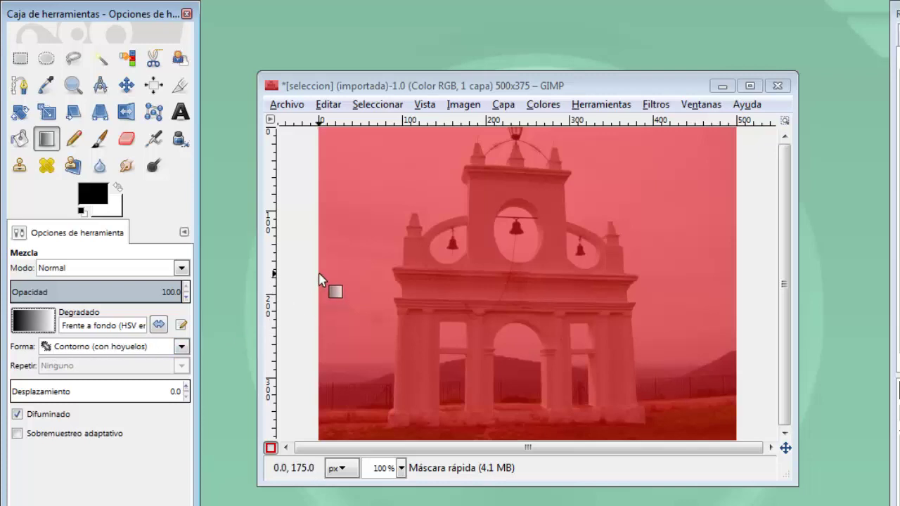
Drag a trial gradient across the masked photo left to right, then undo it.
left_click_drag(319, 276, 319, 276)
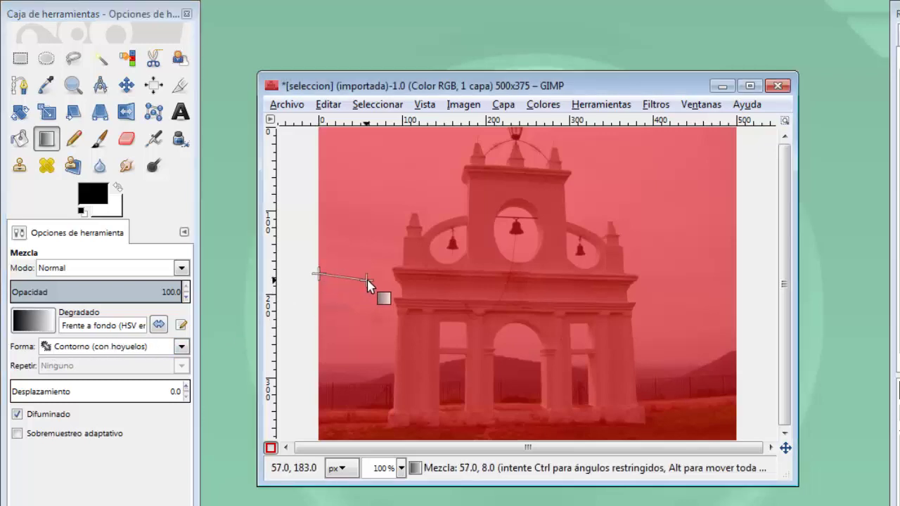
left_click_drag(318, 276, 738, 278)
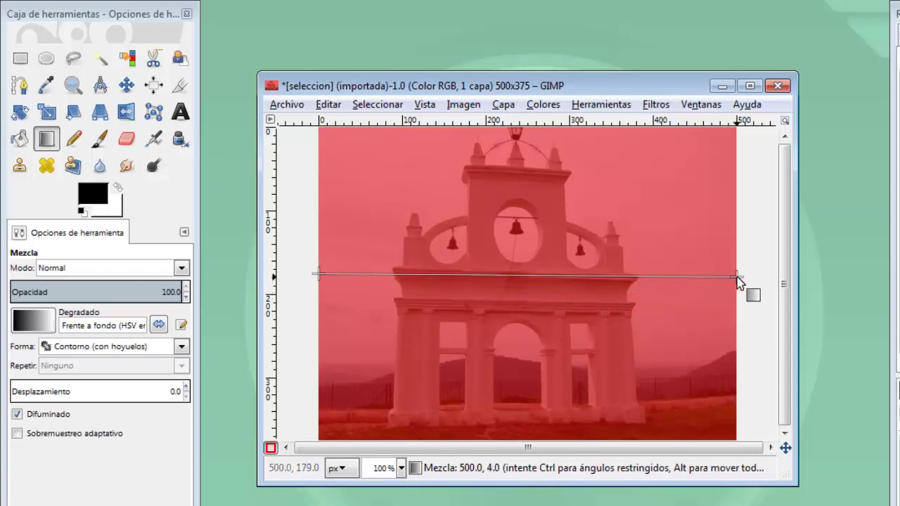
left_click_drag(737, 278, 737, 279)
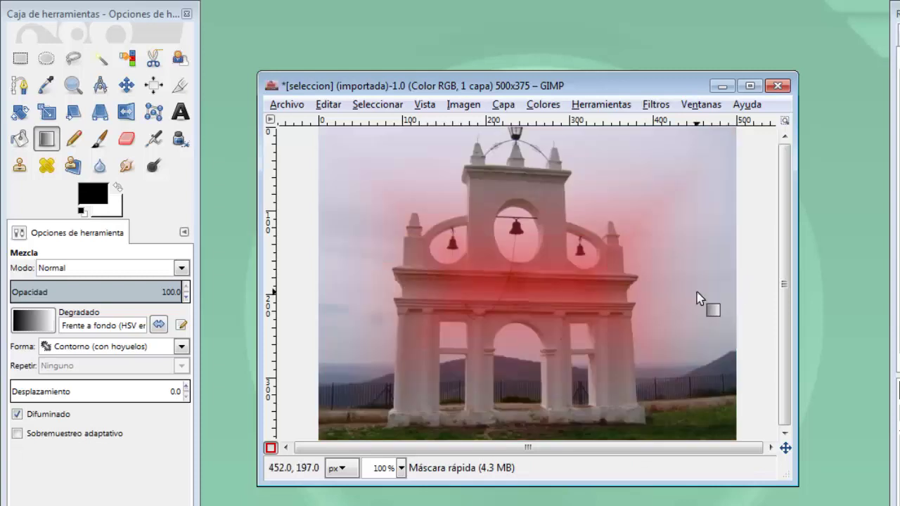
key("ctrl+z")
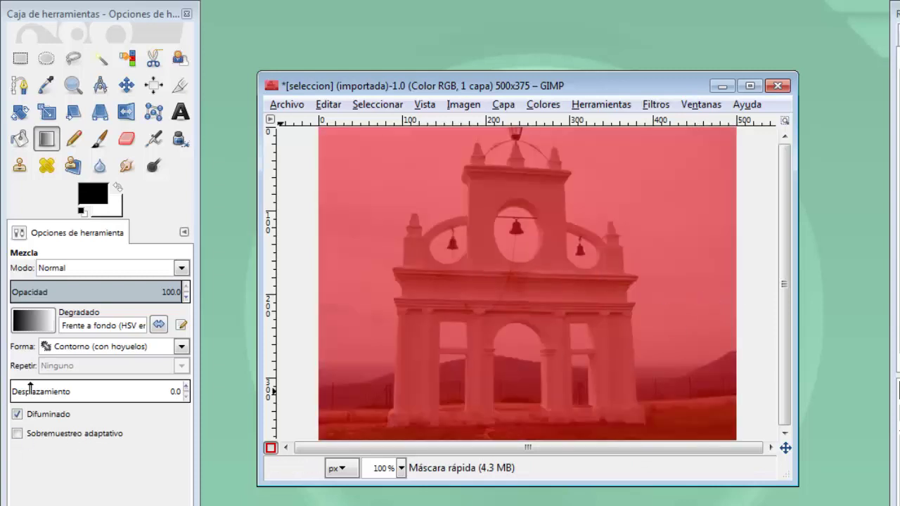
Set the gradient shape to Lineal and drag a left-to-right gradient across the quick mask.
left_click(71, 348)
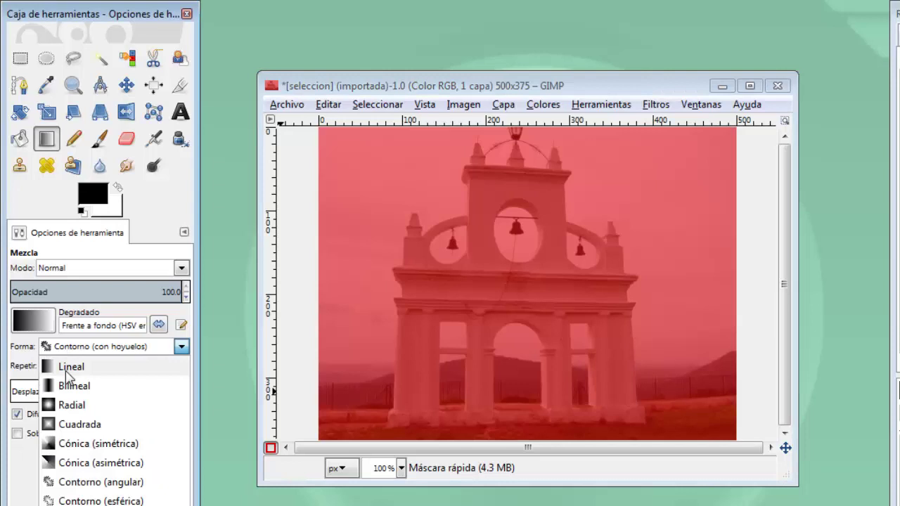
left_click(68, 369)
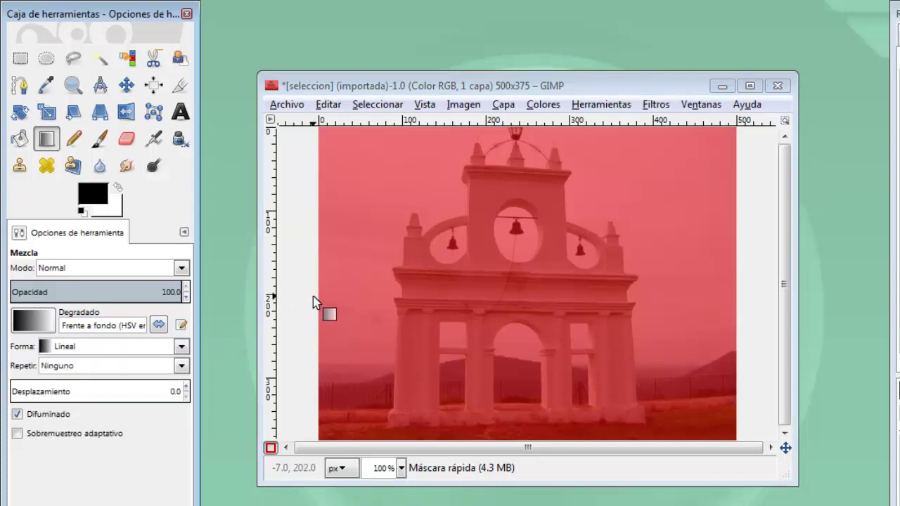
mouse_move(319, 276)
left_mouse_down()
mouse_move(645, 250)
mouse_move(734, 278)
left_mouse_up()
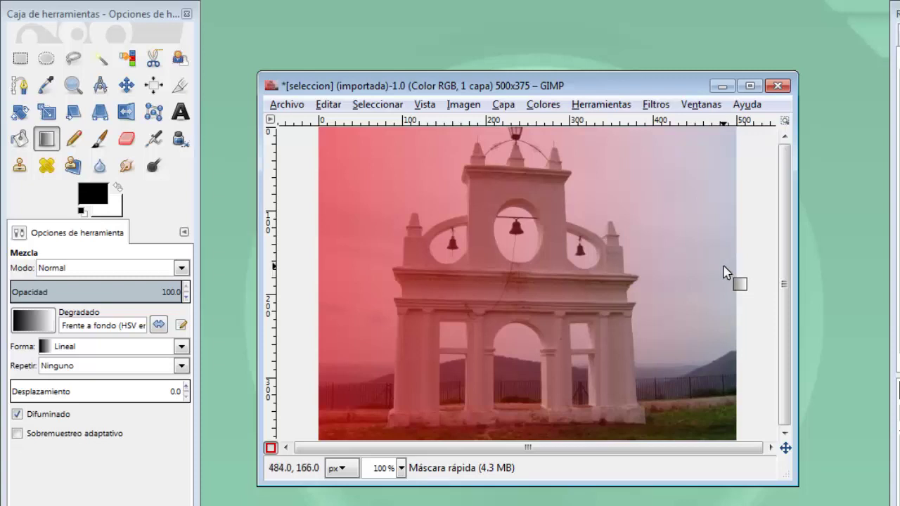
Convert the quick mask to a selection, clear it with Editar > Limpiar, then select Ninguno.
left_click(270, 448)
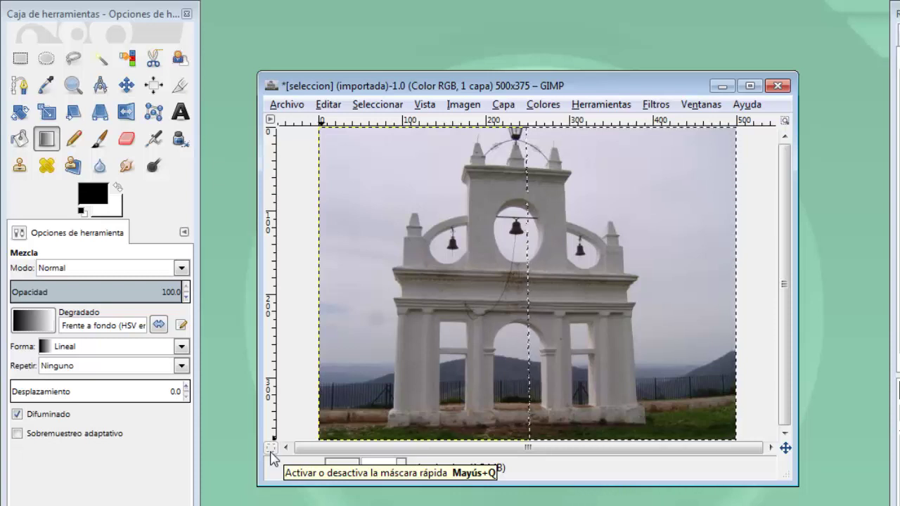
left_click(334, 110)
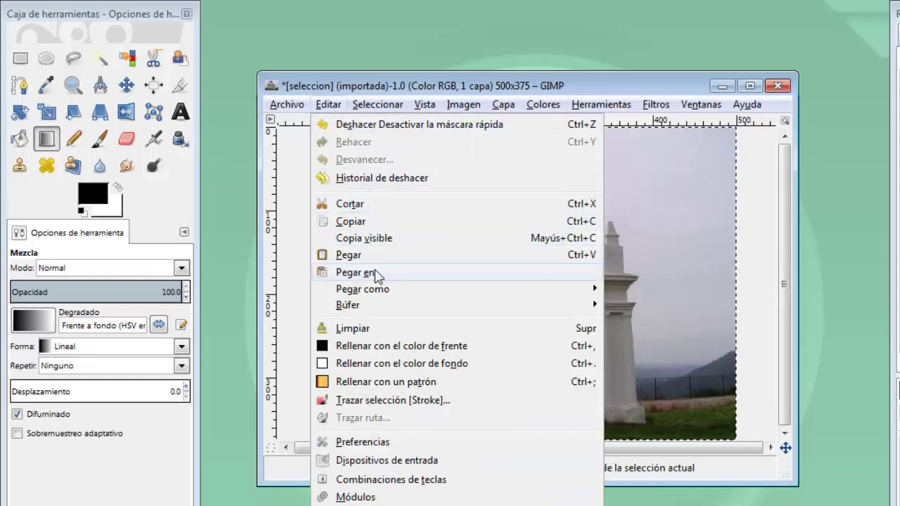
left_click(389, 334)
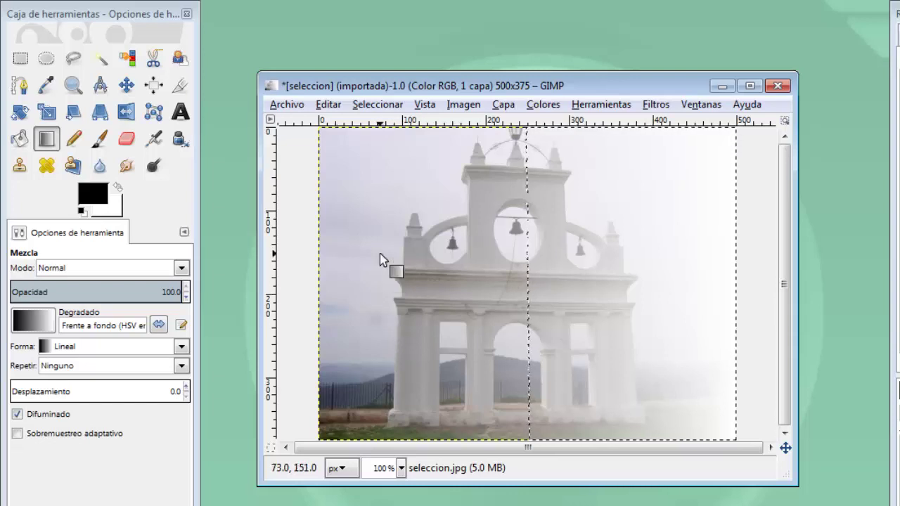
left_click(335, 109)
left_click(386, 148)
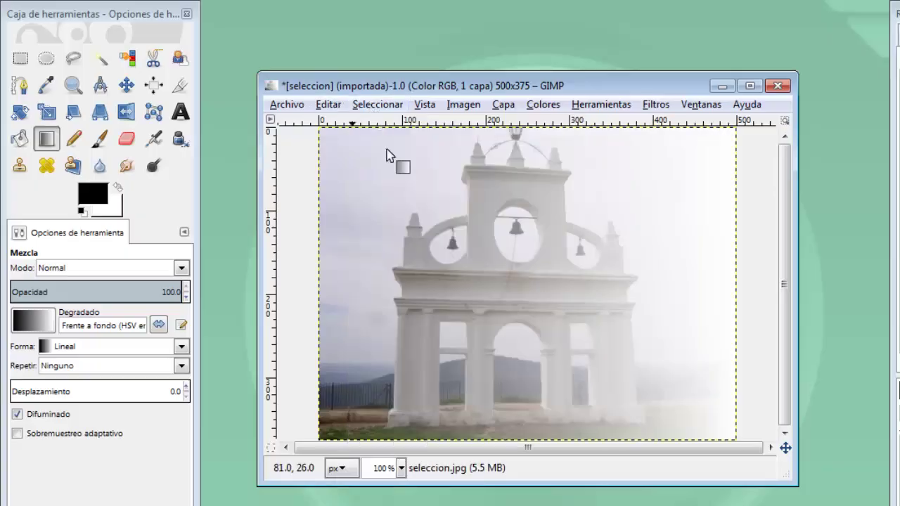